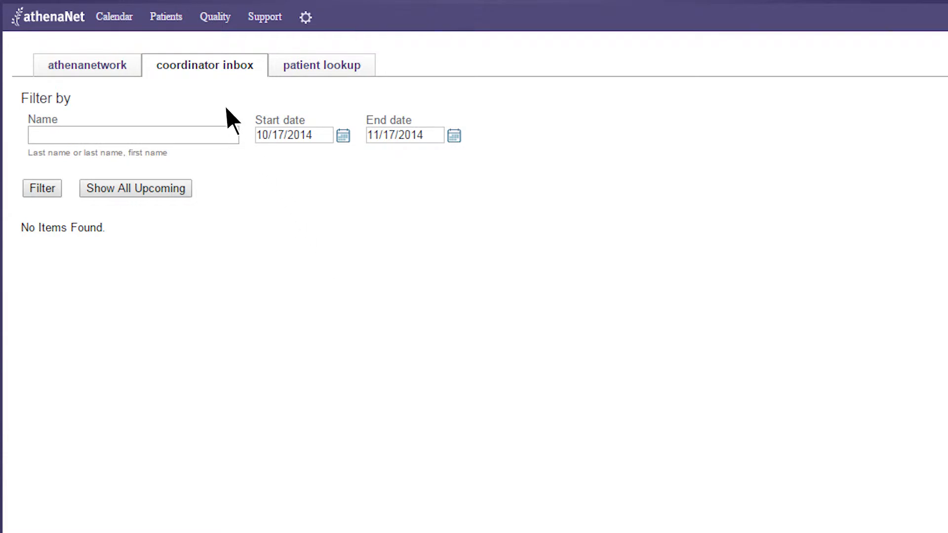
Start a new care coordination request and enter the patient's first name, last name, SSN and phone number
click(167, 17)
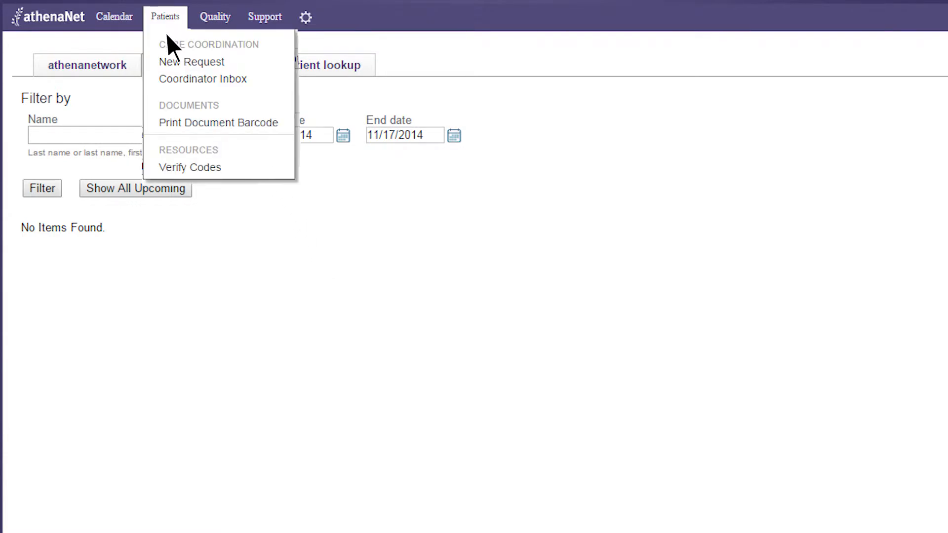
click(167, 62)
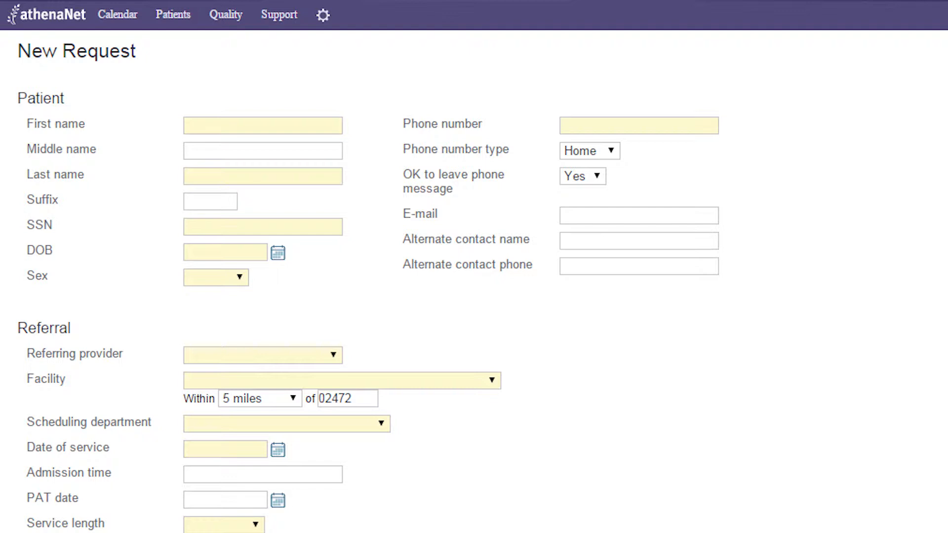
text(Sarah)
text(Test)
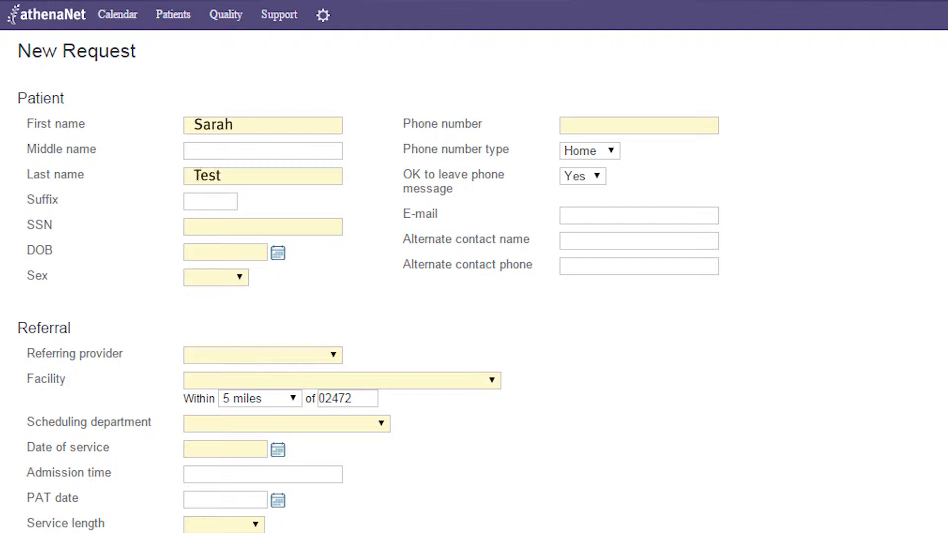
text(999999999)
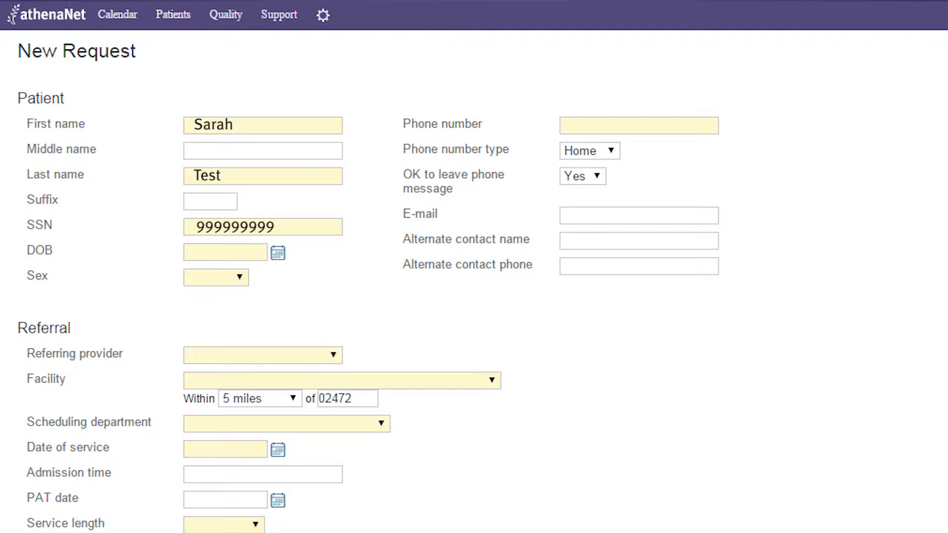
text(6175551212)
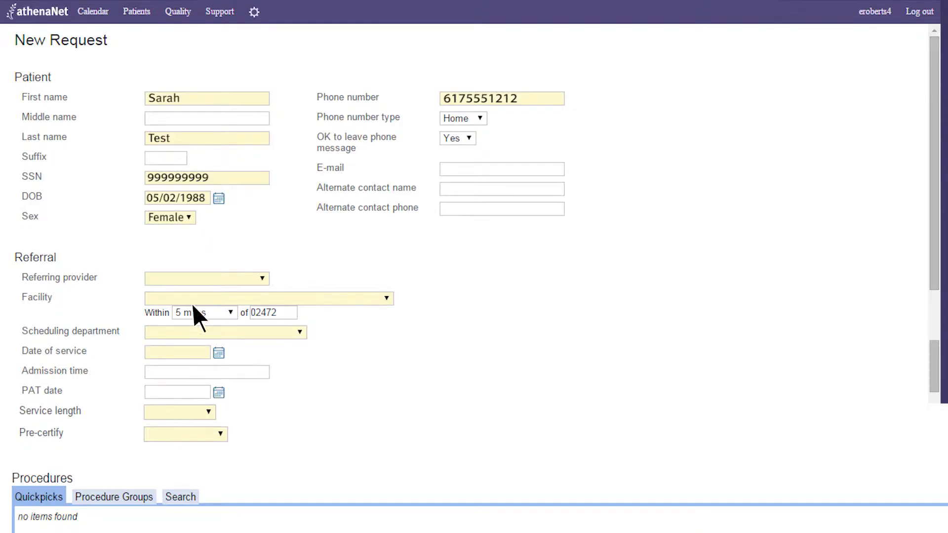
Choose the referring provider and the facility ATHENACOORDINATOR TEST RECEIVER, with the facility search radius set to 25 miles
click(263, 278)
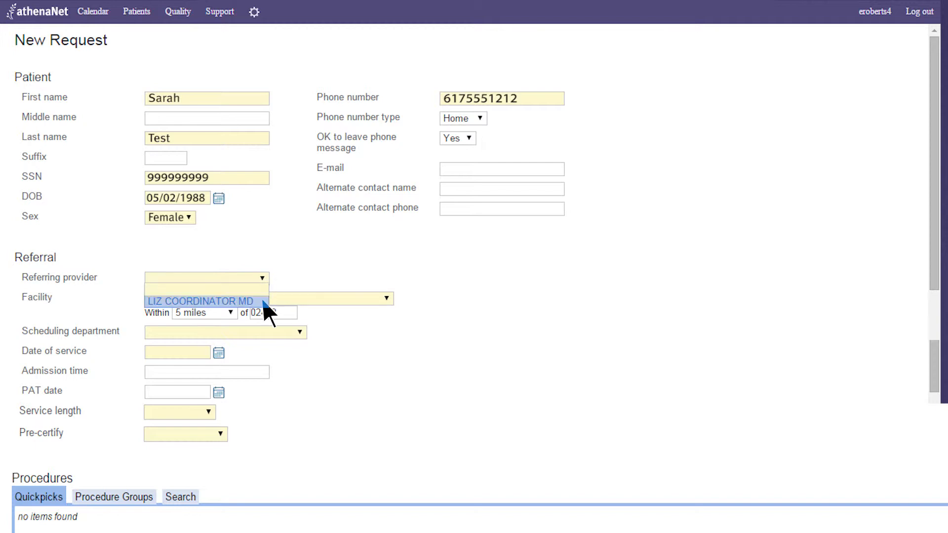
click(263, 300)
click(263, 300)
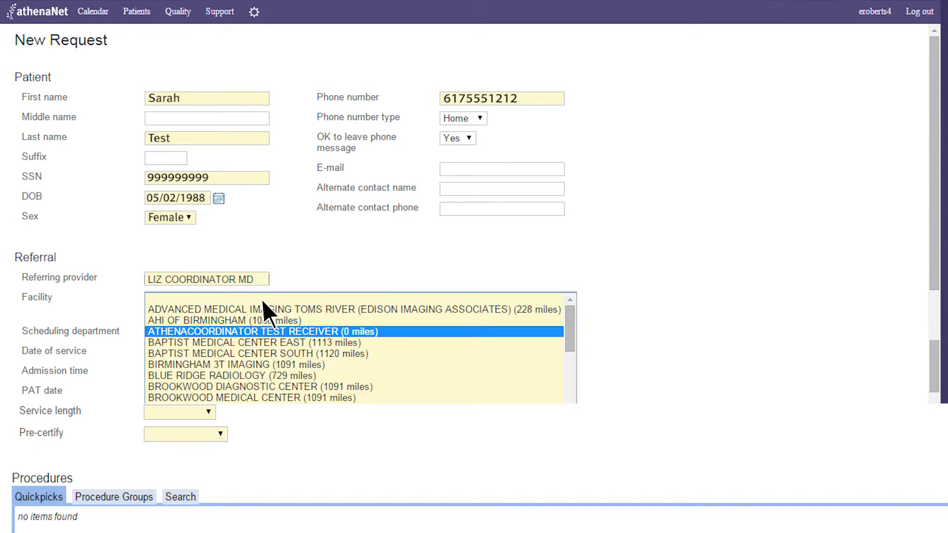
click(262, 331)
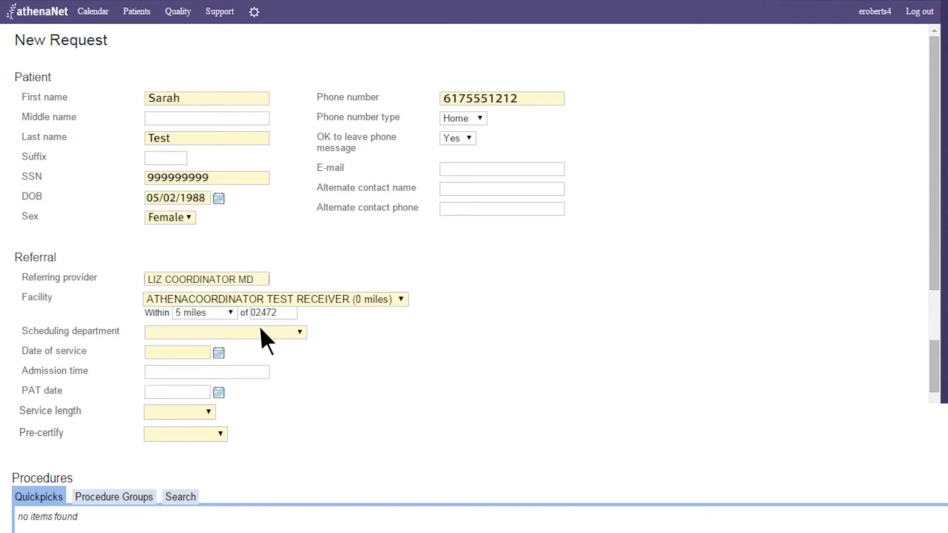
click(230, 313)
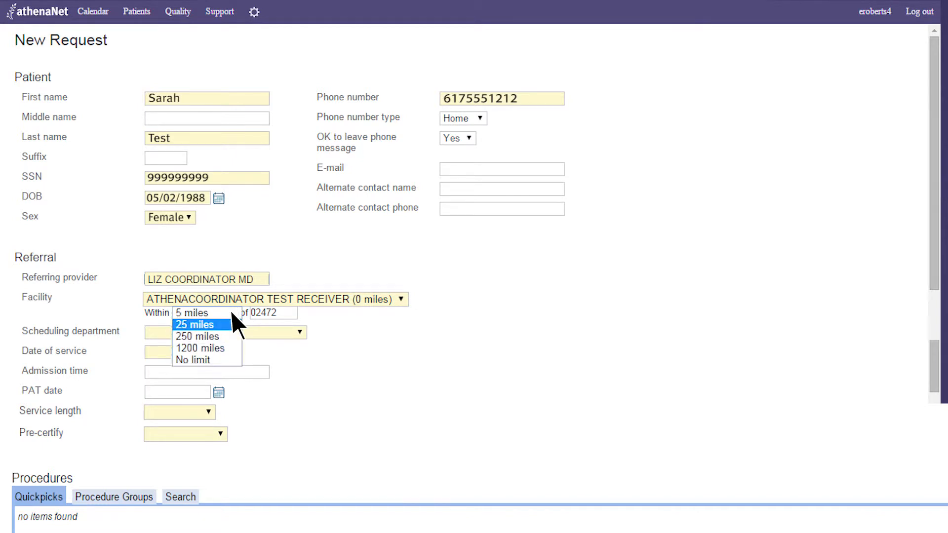
click(232, 325)
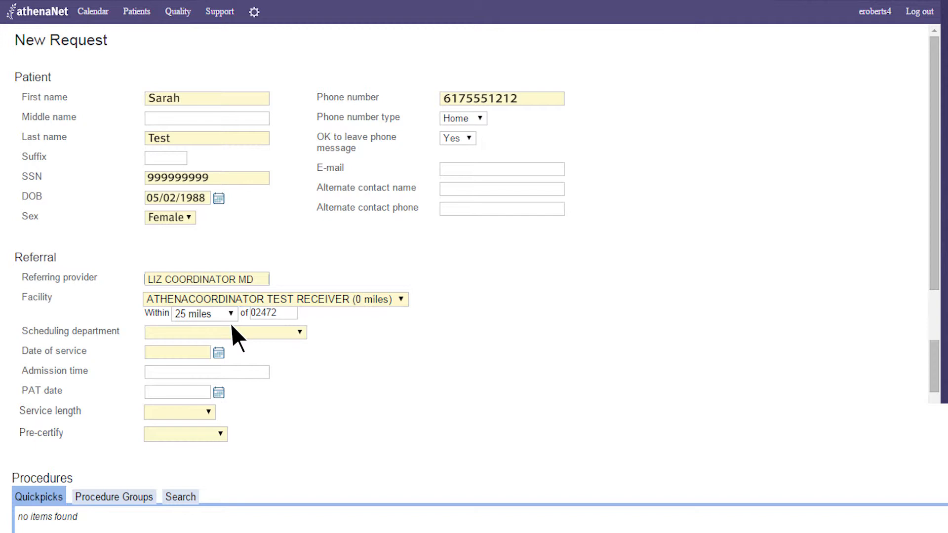
Set the scheduling department to Central Scheduling and the date of service to 10/24/2014
click(232, 334)
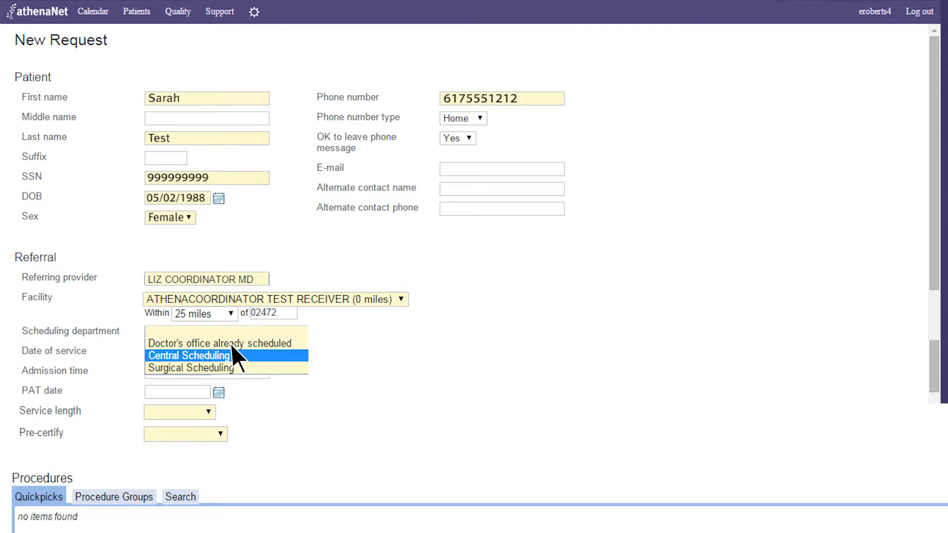
click(232, 355)
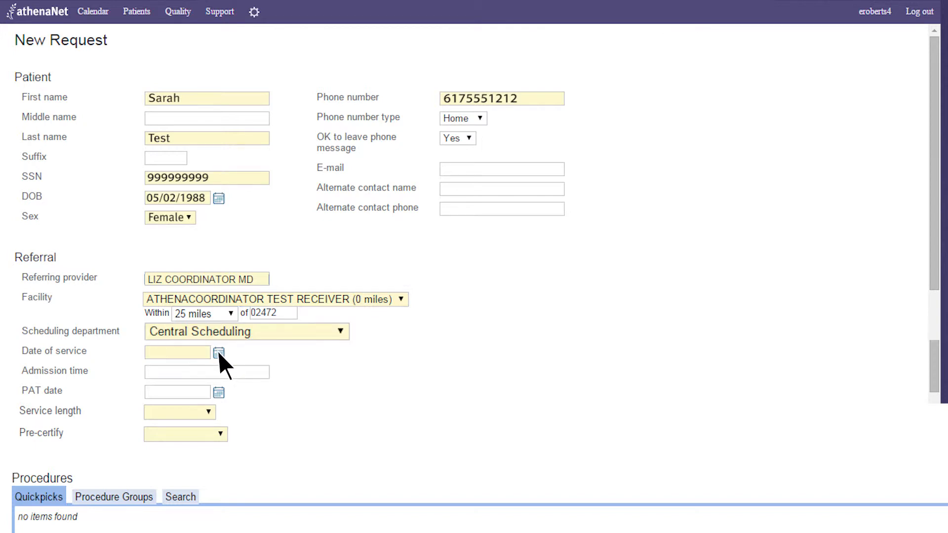
click(218, 352)
text(10/24/2014)
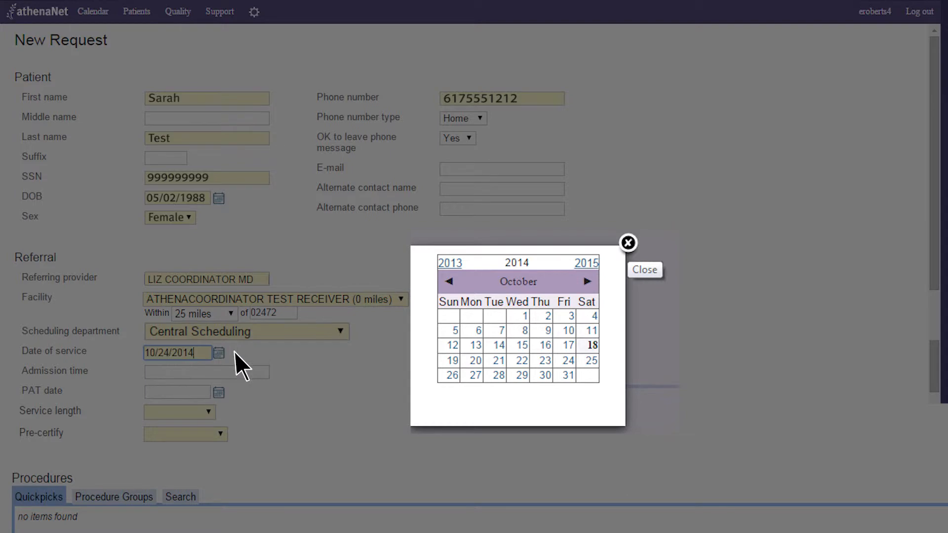
click(568, 362)
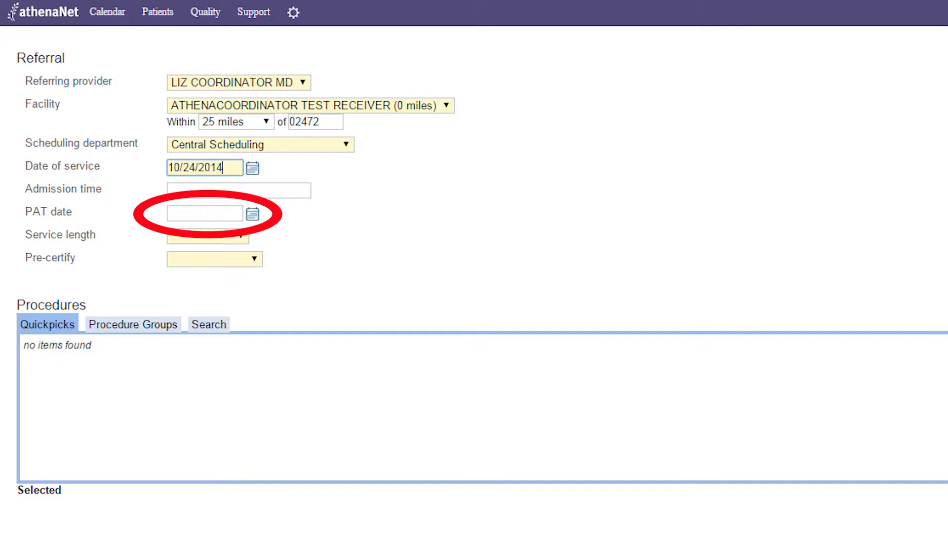
Set the referral's service length to Outpatient and its pre-certification to athenaHealth
click(241, 236)
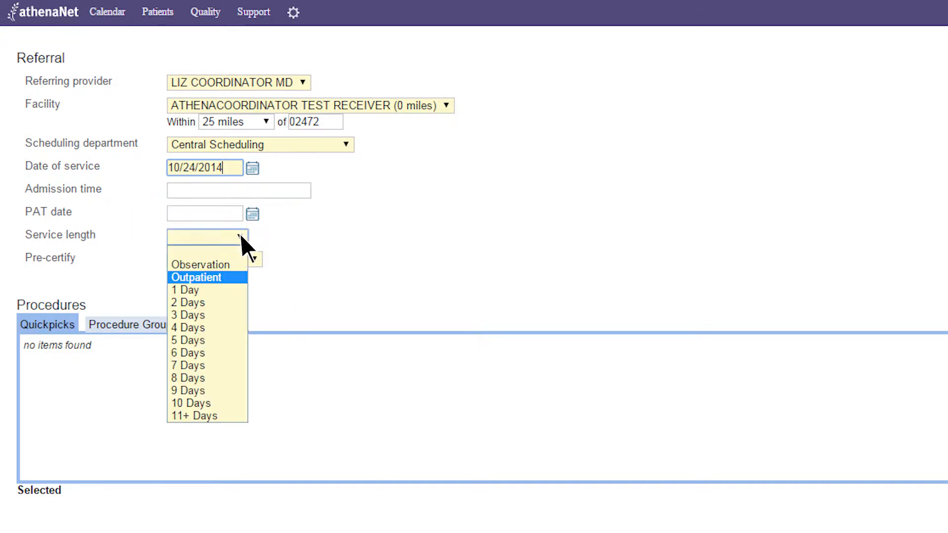
click(241, 276)
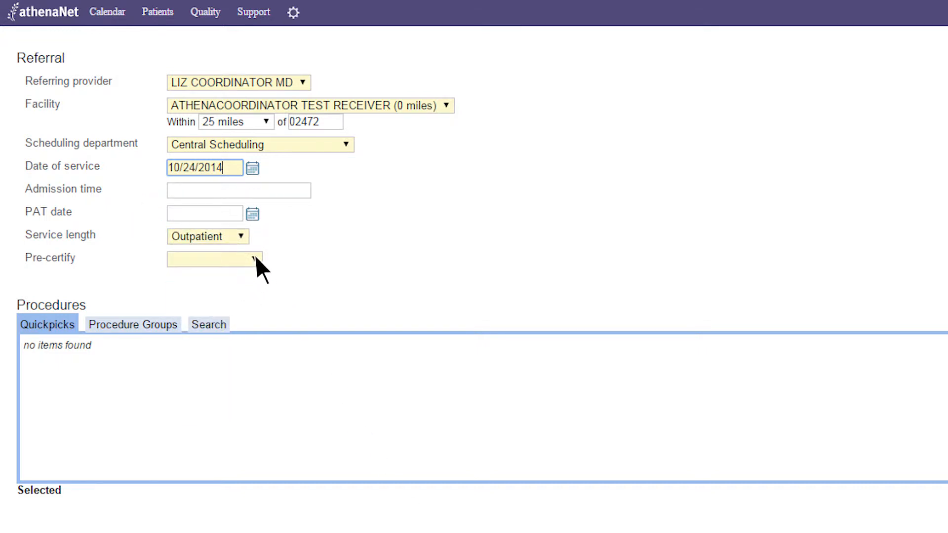
click(254, 258)
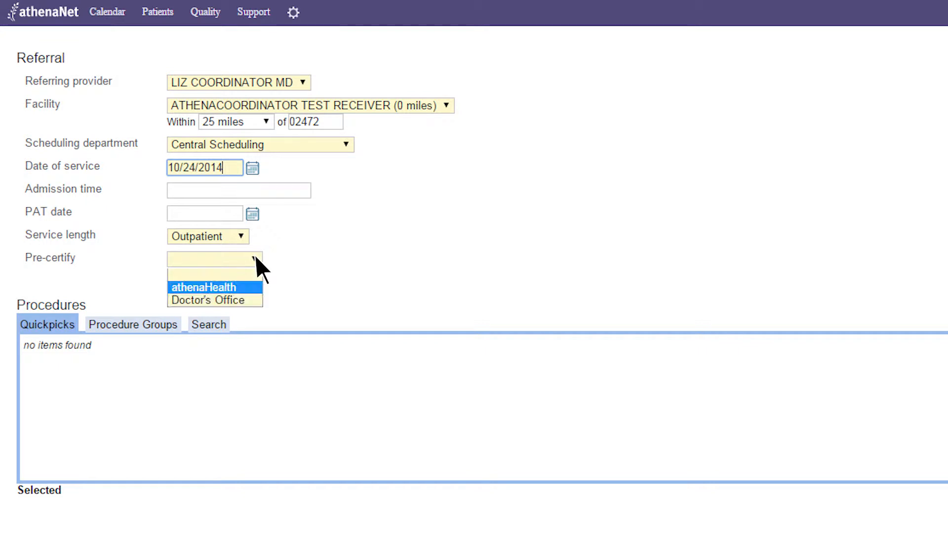
click(252, 287)
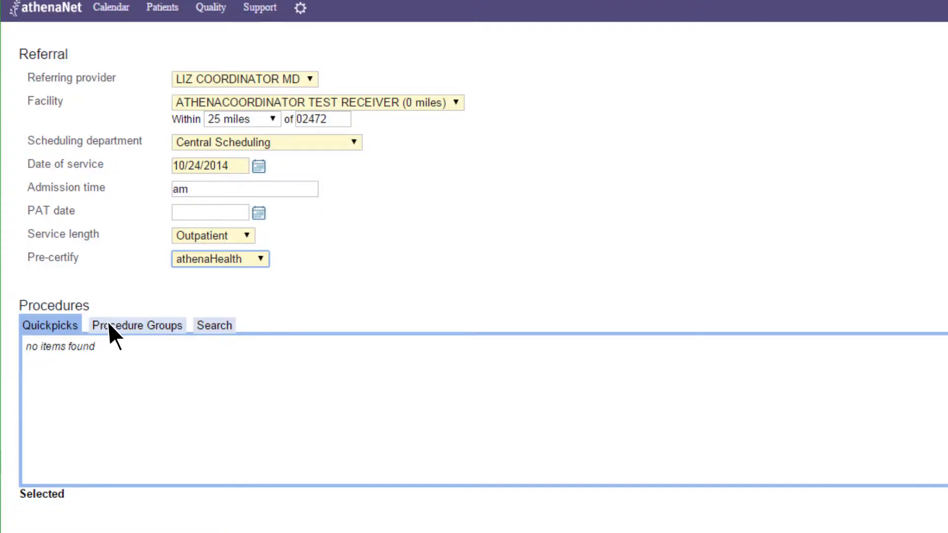
Search the procedures for "MRI brain" and add procedure 3112F to the request
click(215, 325)
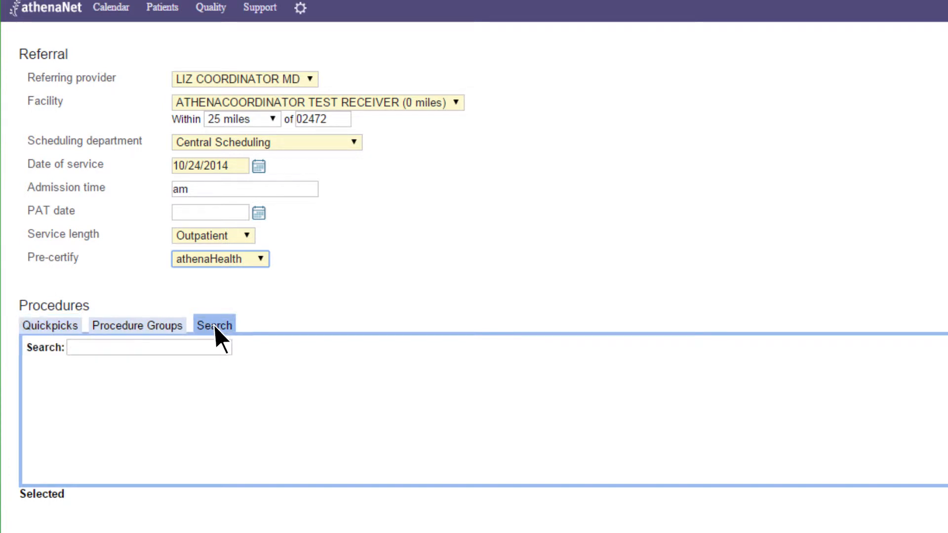
text(MRI brain)
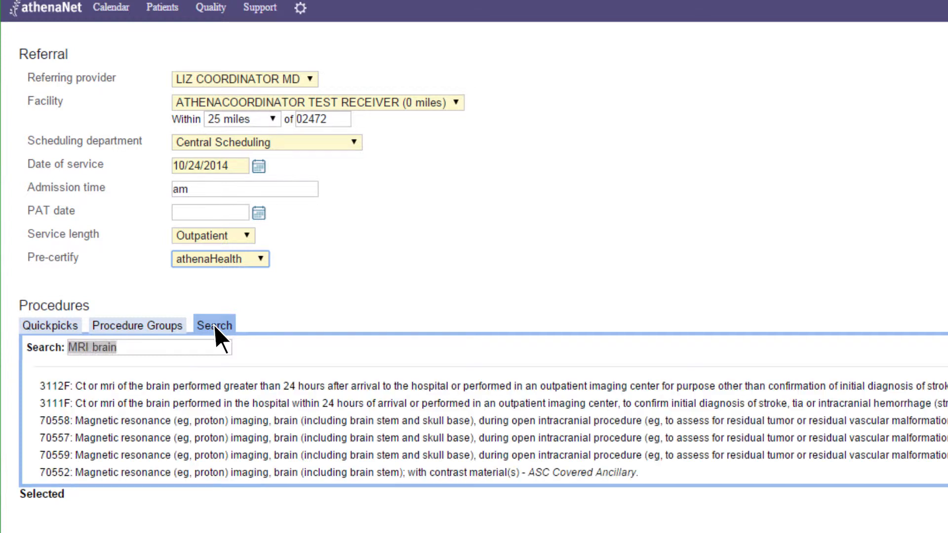
click(200, 386)
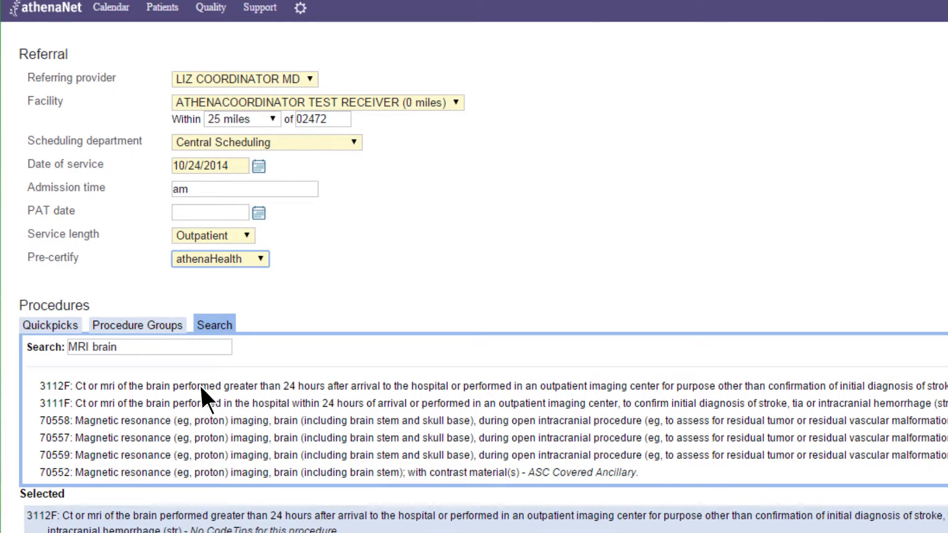
Search the diagnoses for code 784
scroll(200, 386, down, 9)
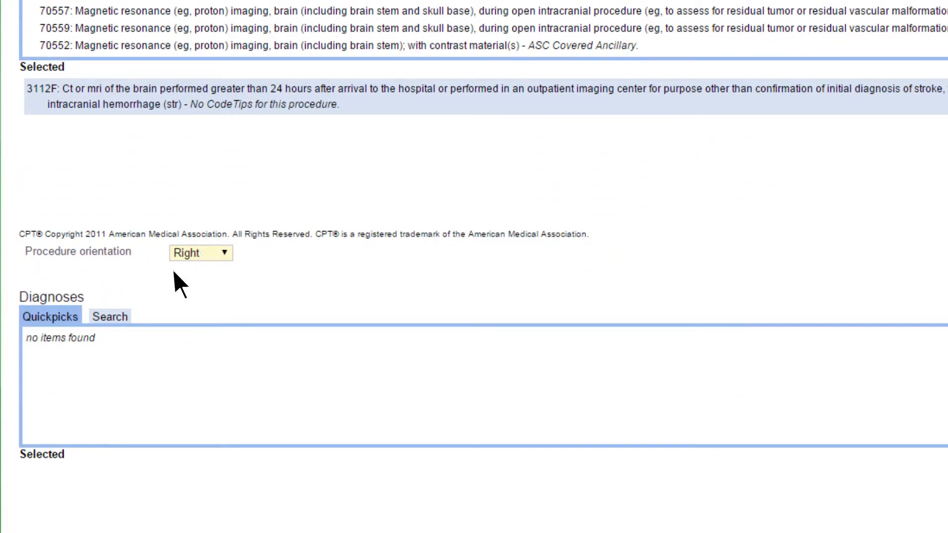
click(108, 317)
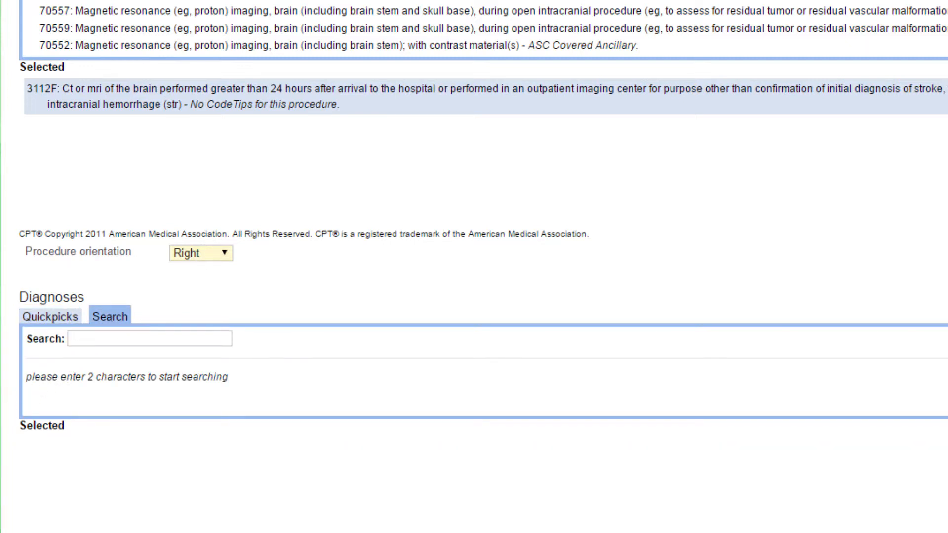
text(784)
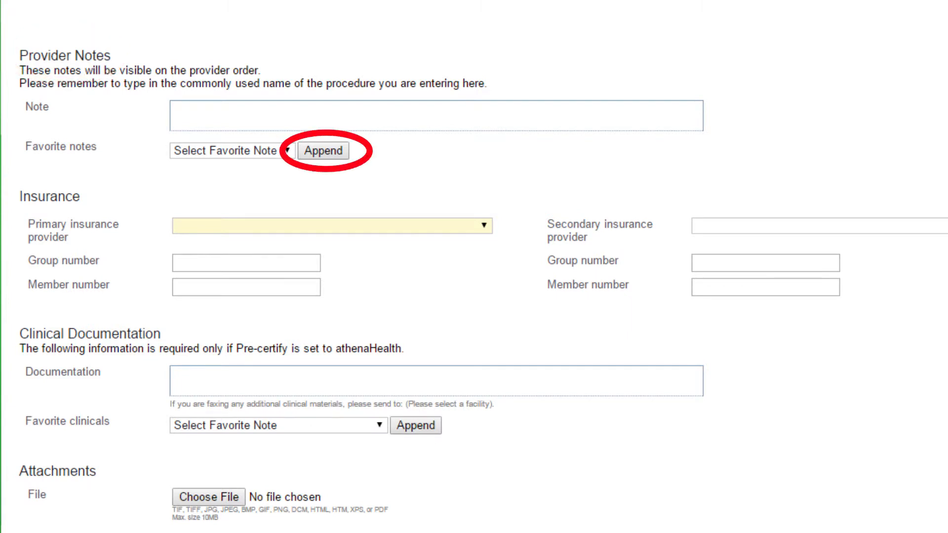
Set the primary insurance provider to AETNA and enter the patient's member number
click(485, 226)
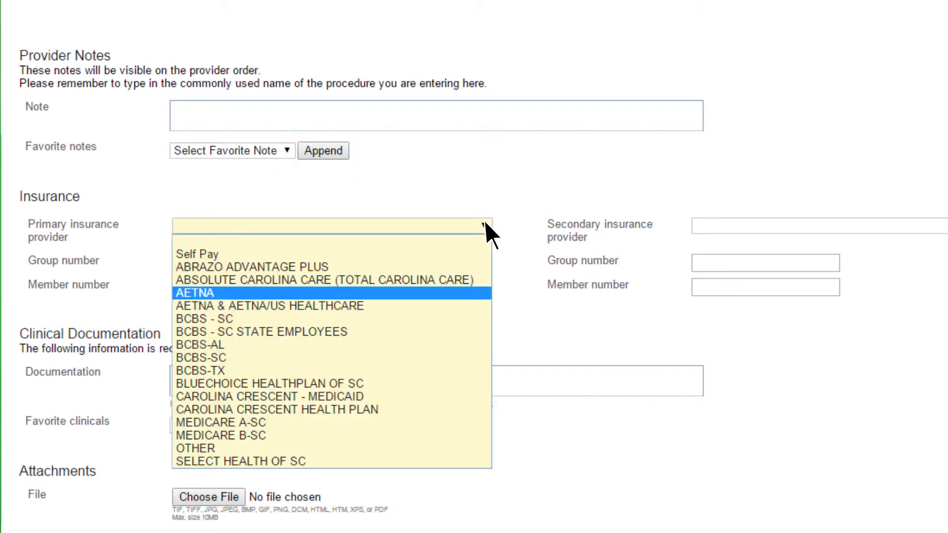
click(334, 295)
text(ABC9999999999999)
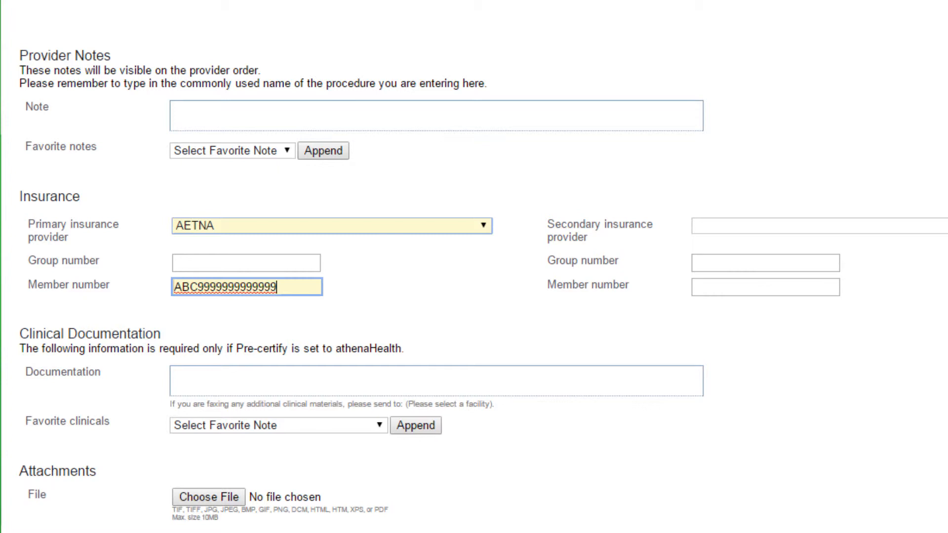
Select MRI OF BRAIN as the favorite clinical note and submit the request
click(378, 425)
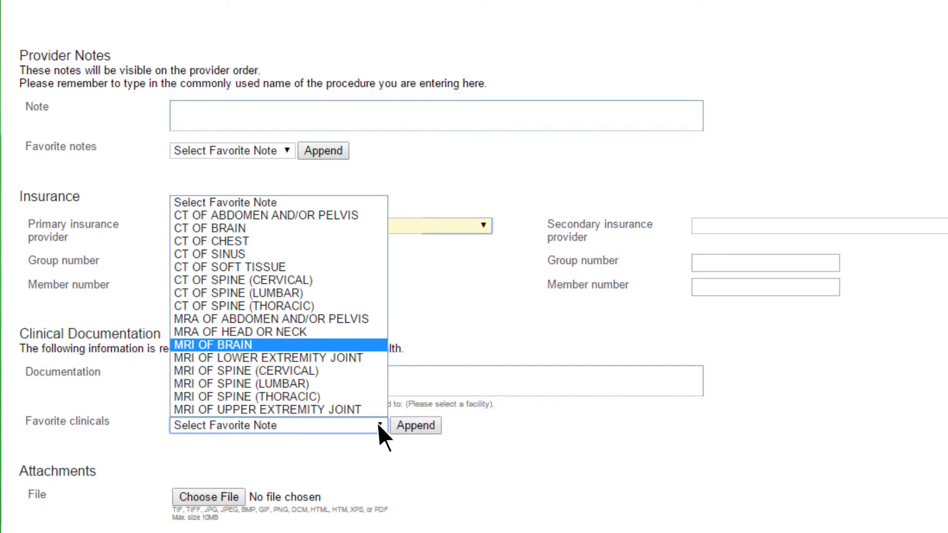
click(378, 345)
scroll(378, 345, down, 3)
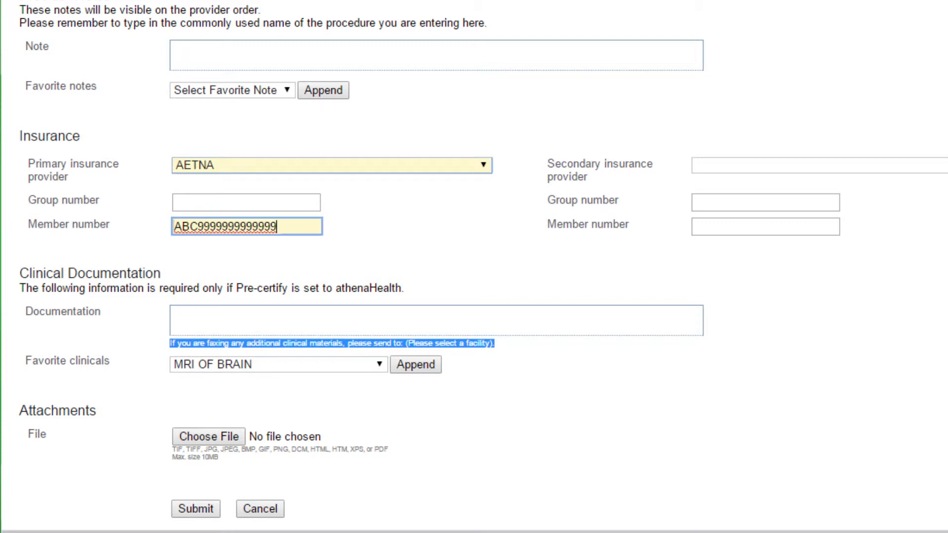
click(197, 508)
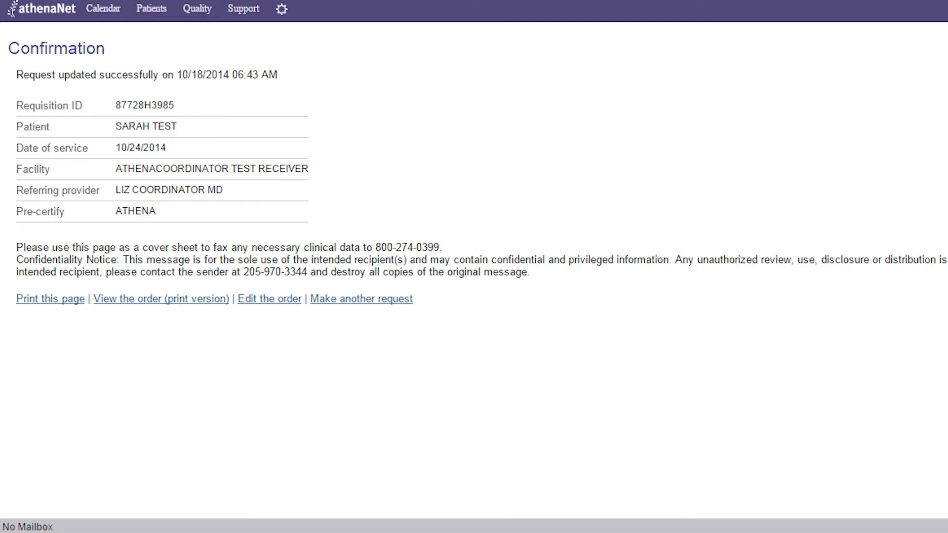
Go to the coordinator inbox, view the order document of the brain imaging request, and close it
click(147, 6)
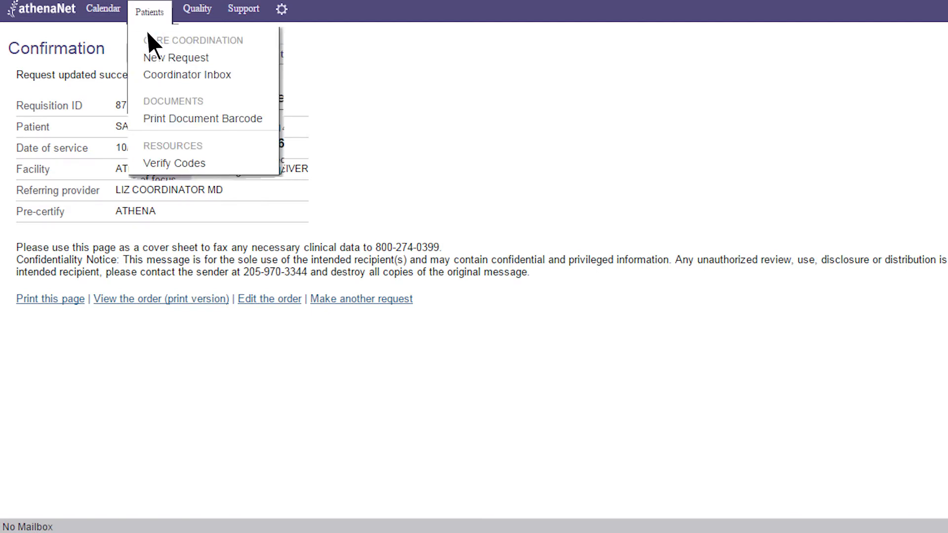
click(147, 74)
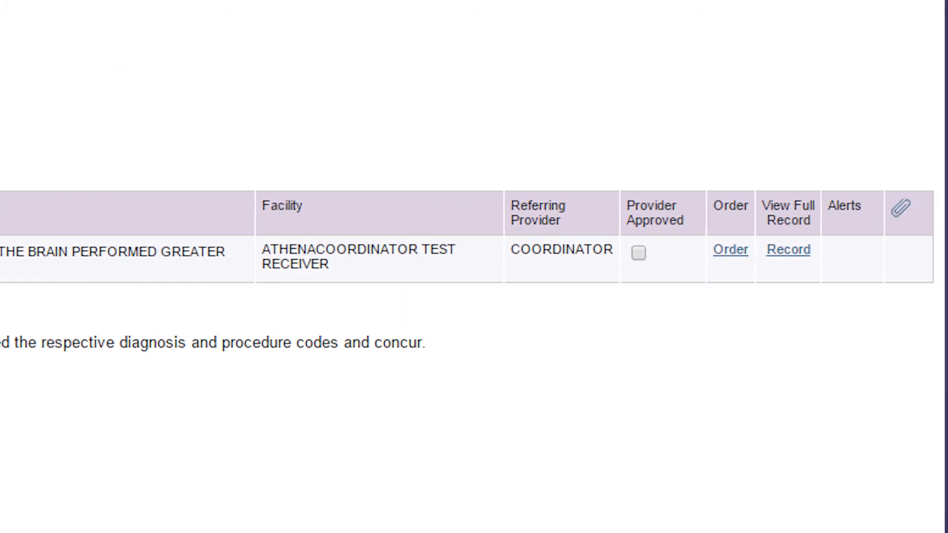
click(731, 250)
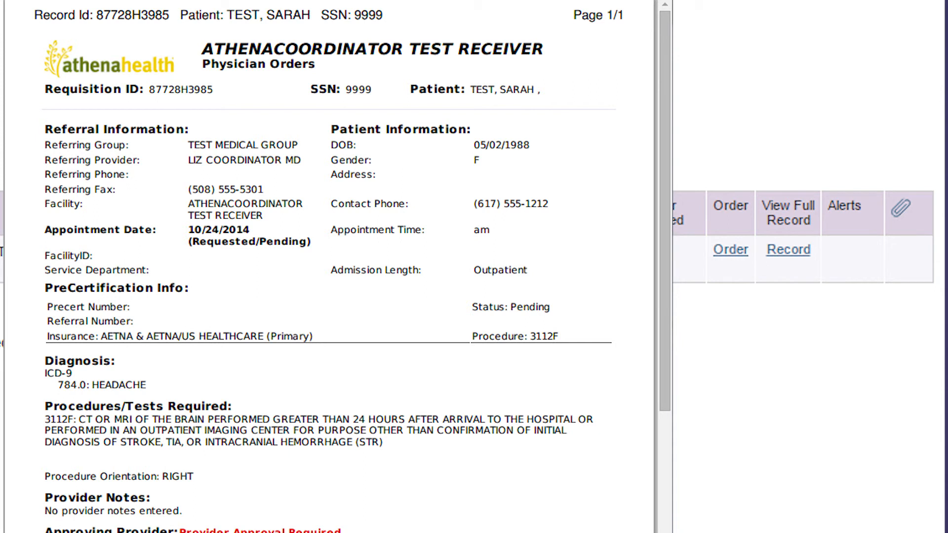
key(ctrl+w)
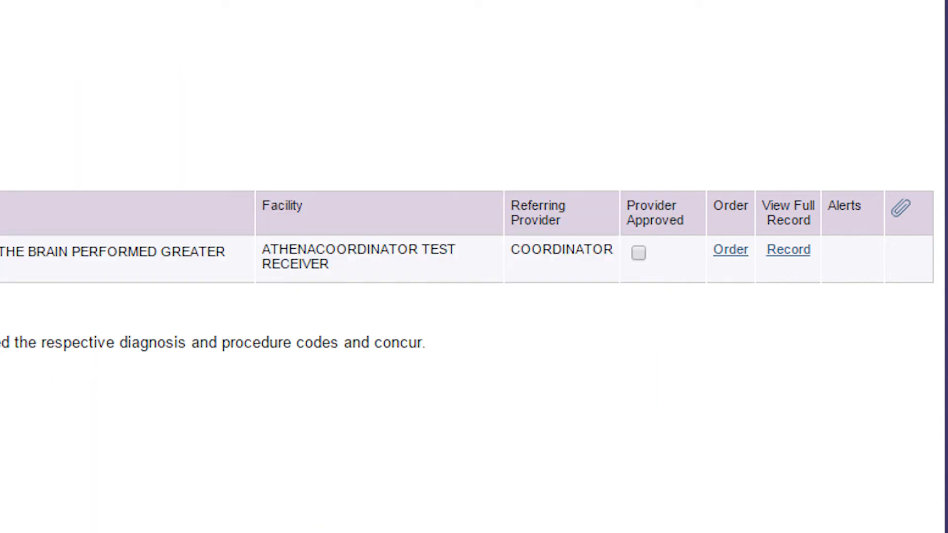